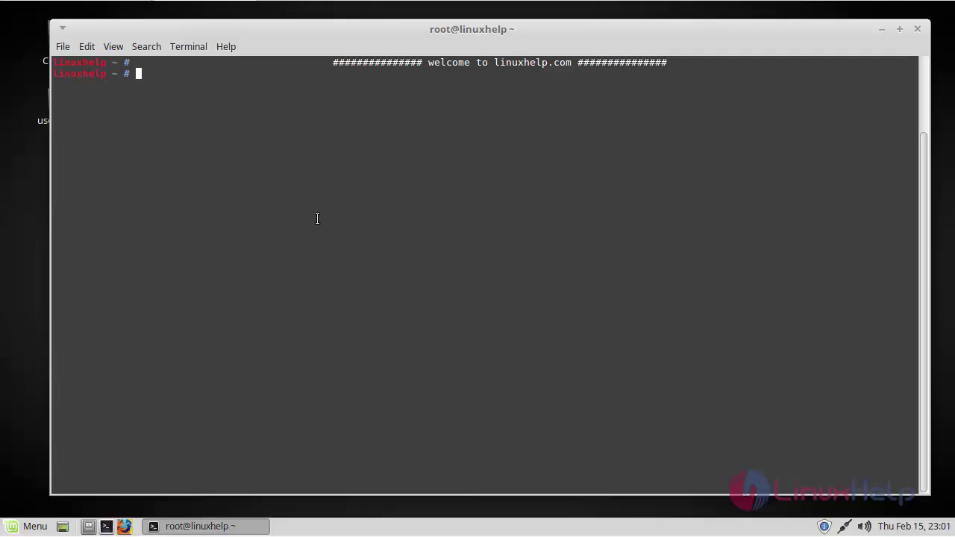
Add the ppa:clipgrab-team/ppa repository with add-apt-repository and accept it so its signing key is imported.
{"action": "type", "text": "add-apt-repository ppa:clipgrab-team/ppa"}
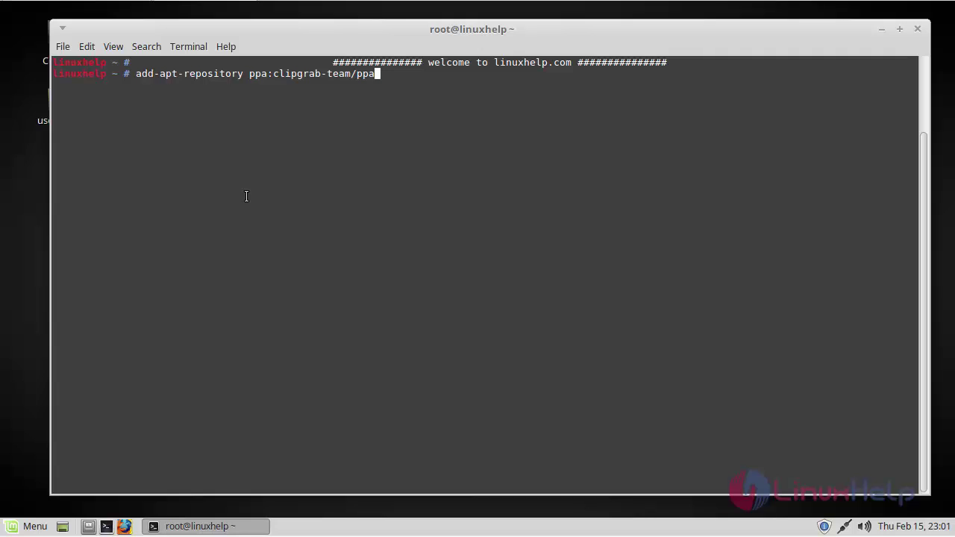
{"action": "key", "text": "Return"}
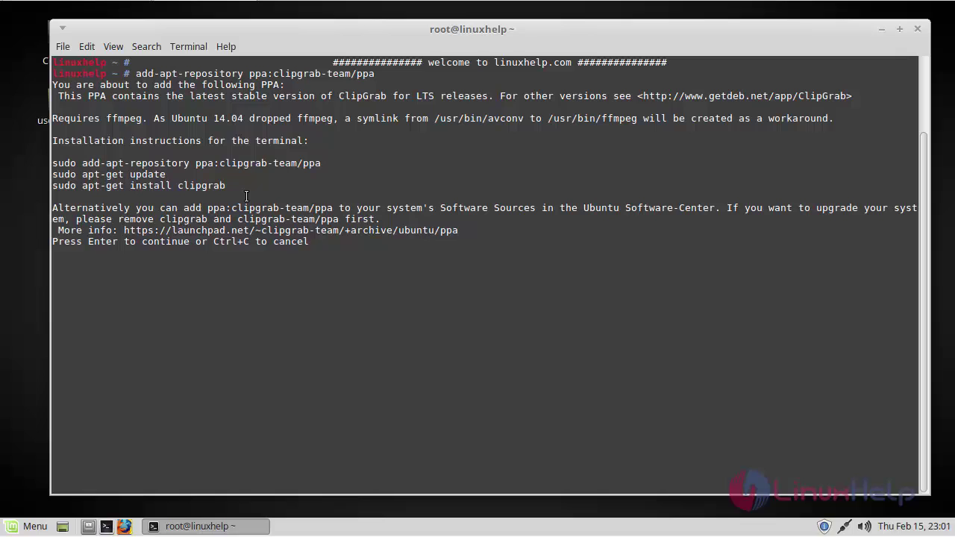
{"action": "key", "text": "Return"}
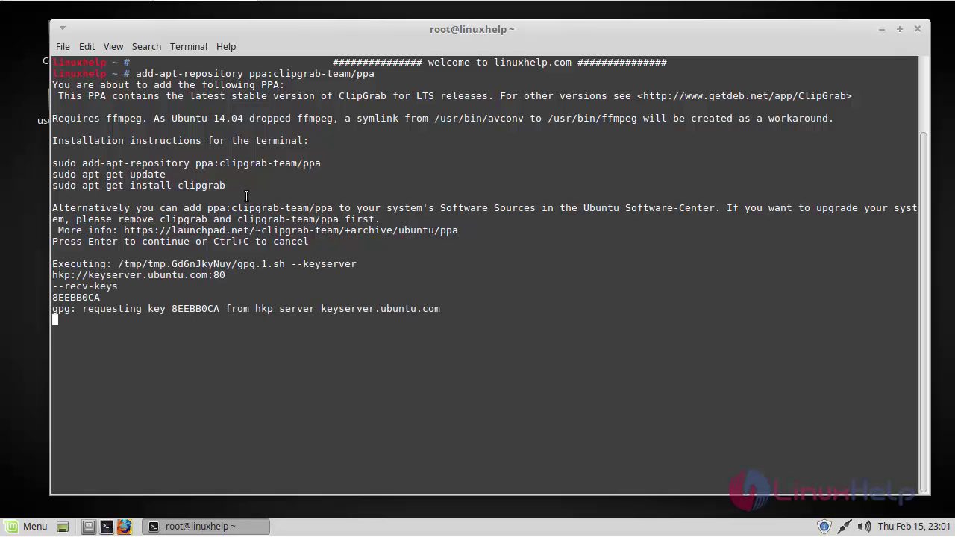
{"action": "key", "text": "Return"}
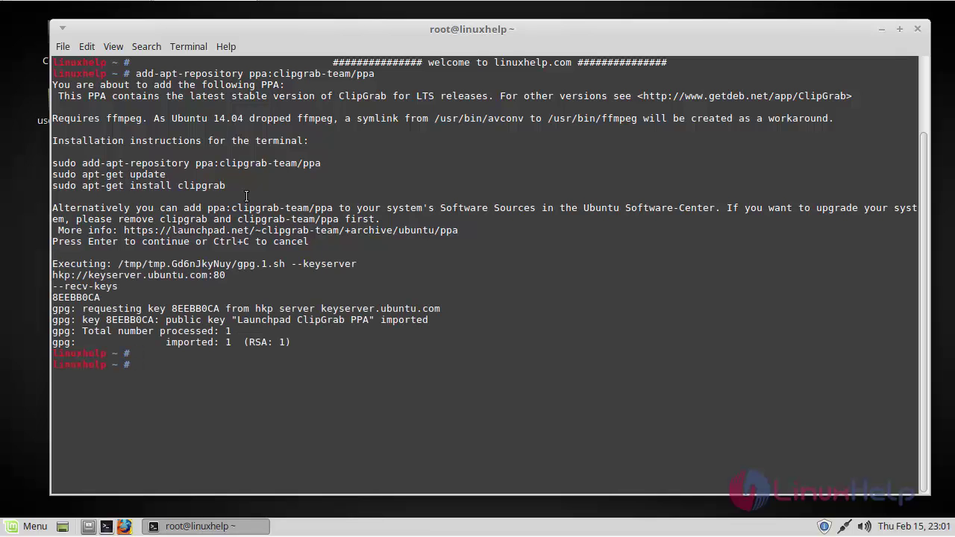
{"action": "key", "text": "Return"}
Run apt-get update to refresh package lists, then enter 'apt-get install clipgrab' at the prompt.
{"action": "type", "text": "apt-get update"}
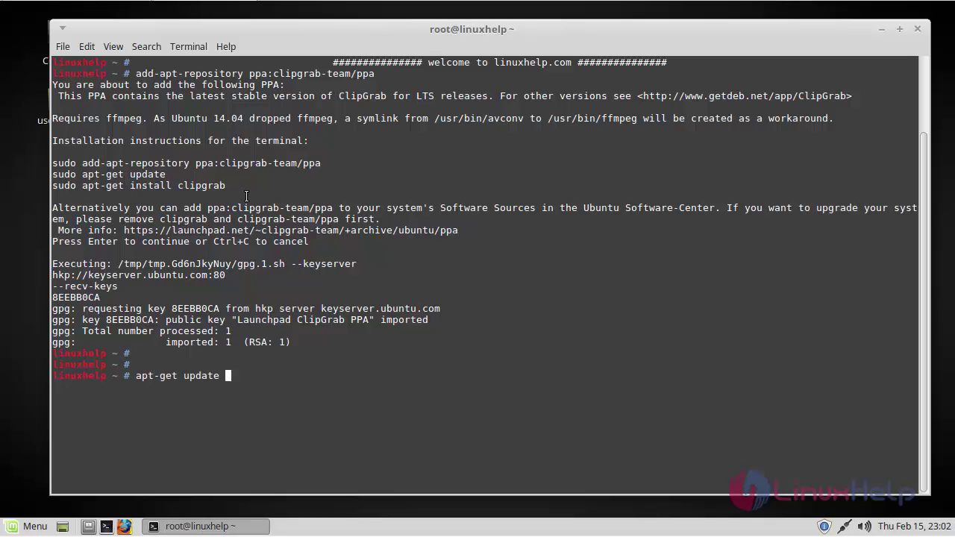
{"action": "key", "text": "Return"}
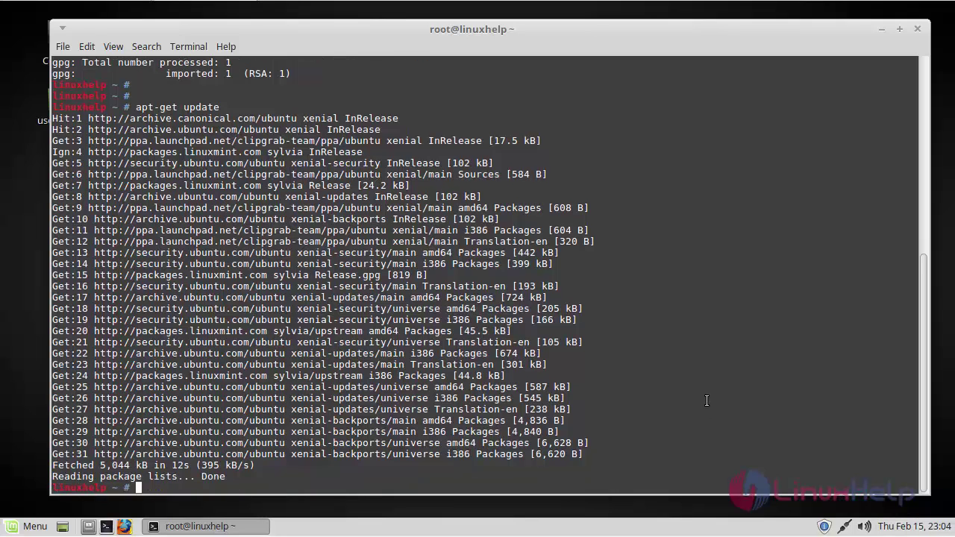
{"action": "key", "text": "Return"}
{"action": "key", "text": "Return"}
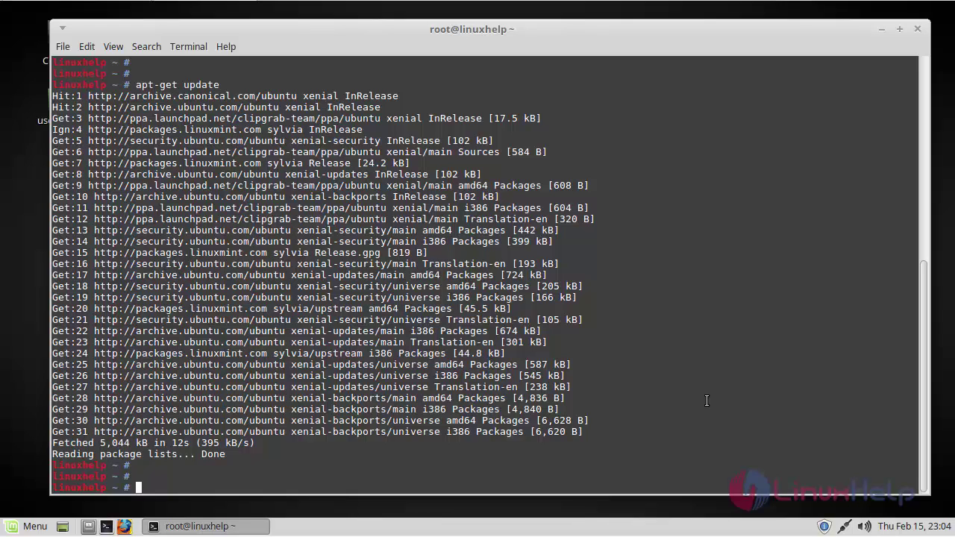
{"action": "type", "text": "apt-get install clipgrab"}
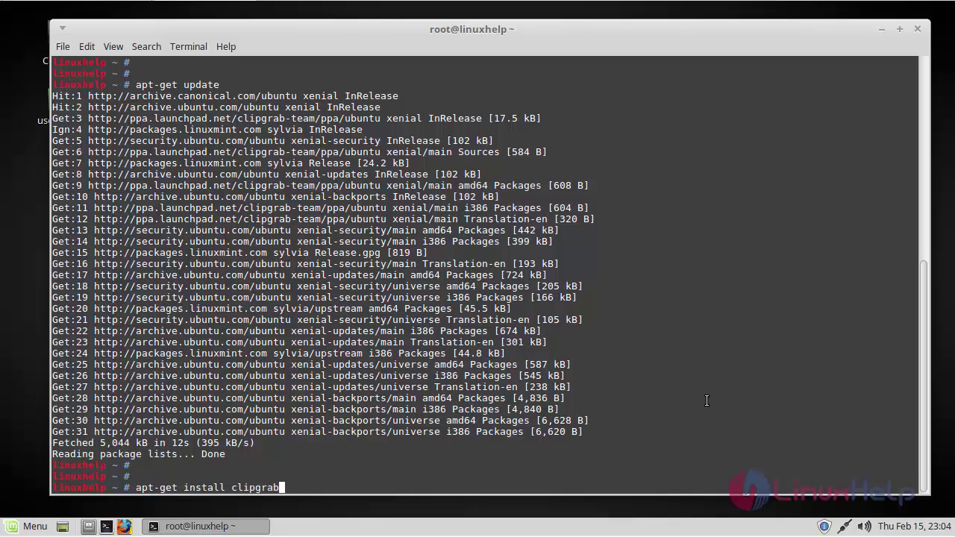
Run the install and answer y to install ClipGrab 3.6.6 with ffmpeg and its dependencies.
{"action": "key", "text": "Return"}
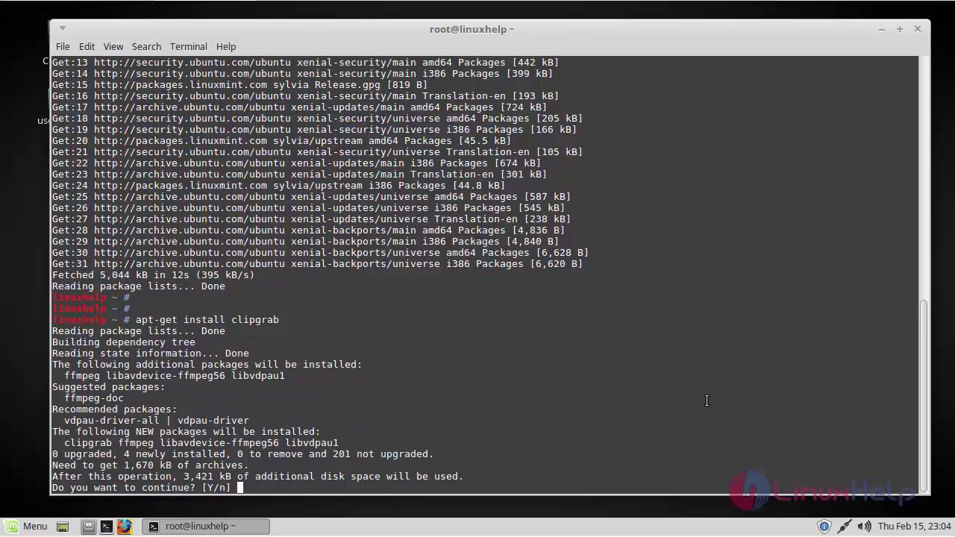
{"action": "type", "text": "y"}
{"action": "key", "text": "Return"}
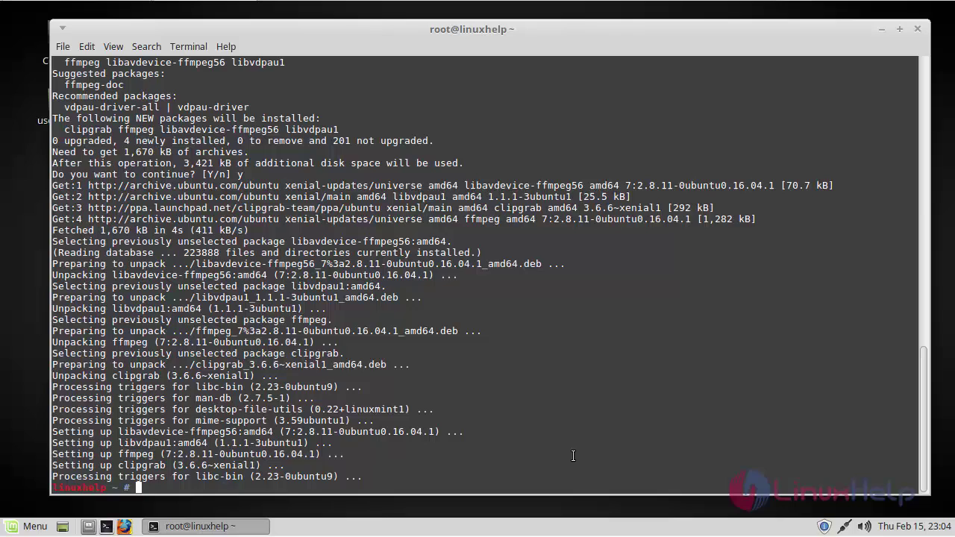
{"action": "key", "text": "Return"}
{"action": "key", "text": "Return"}
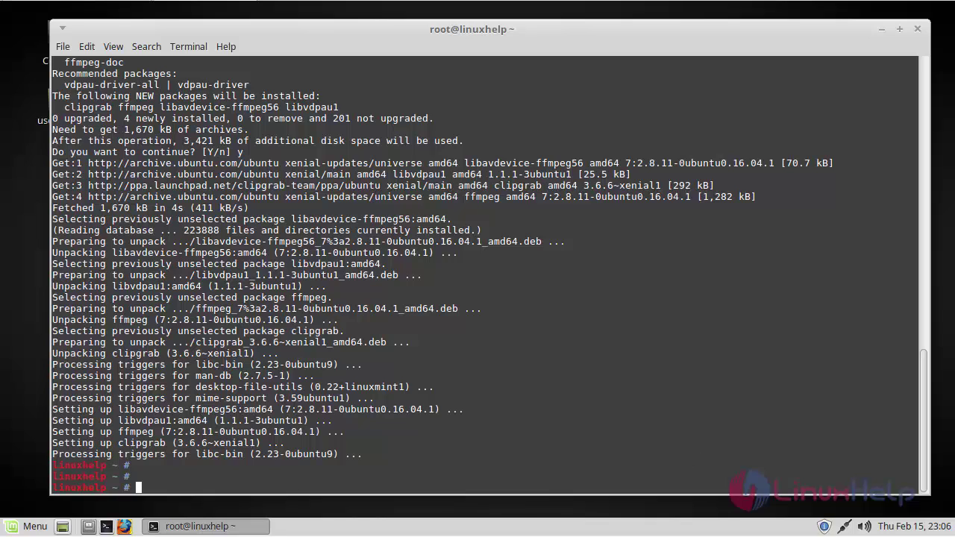
Search the Mint menu for 'clip' and launch ClipGrab from the results.
{"action": "left_click", "coordinate": [41, 531]}
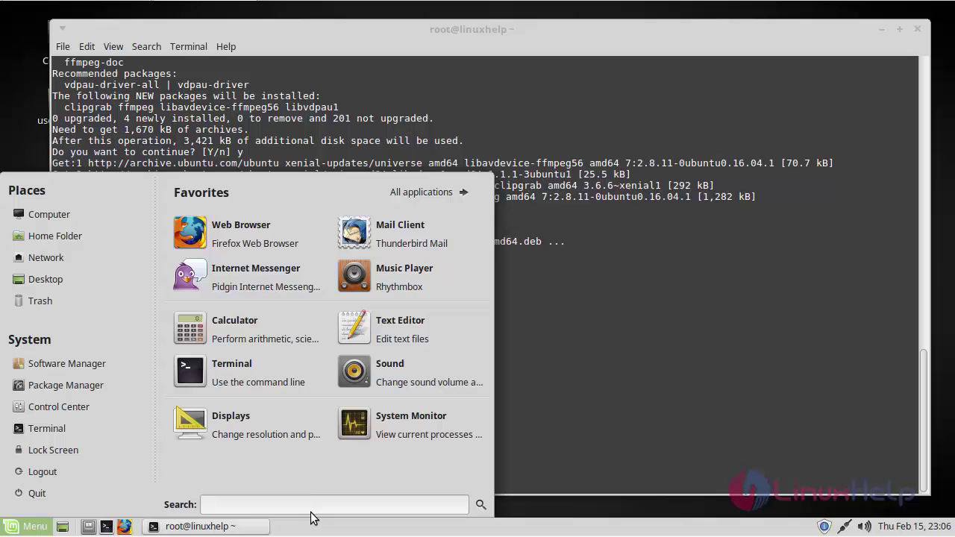
{"action": "type", "text": "clip"}
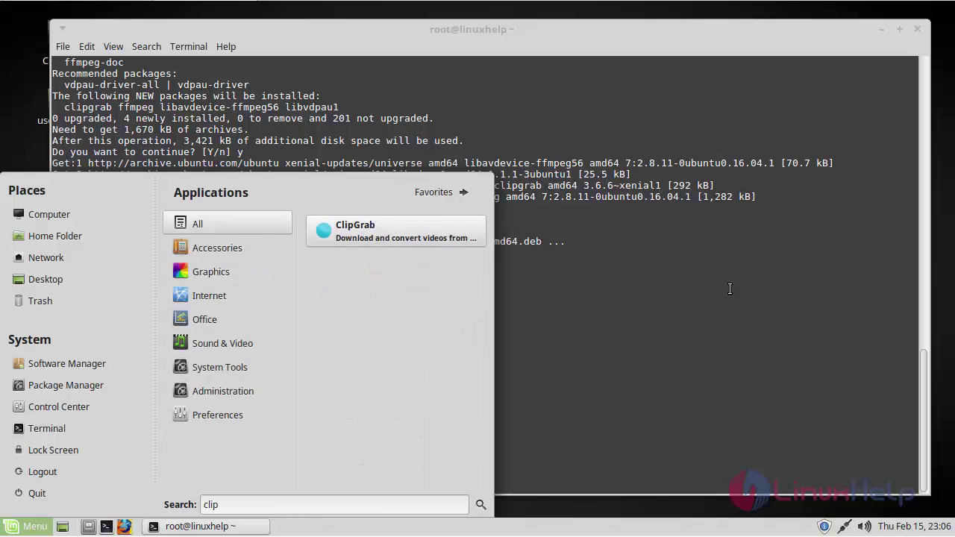
{"action": "left_click", "coordinate": [404, 228]}
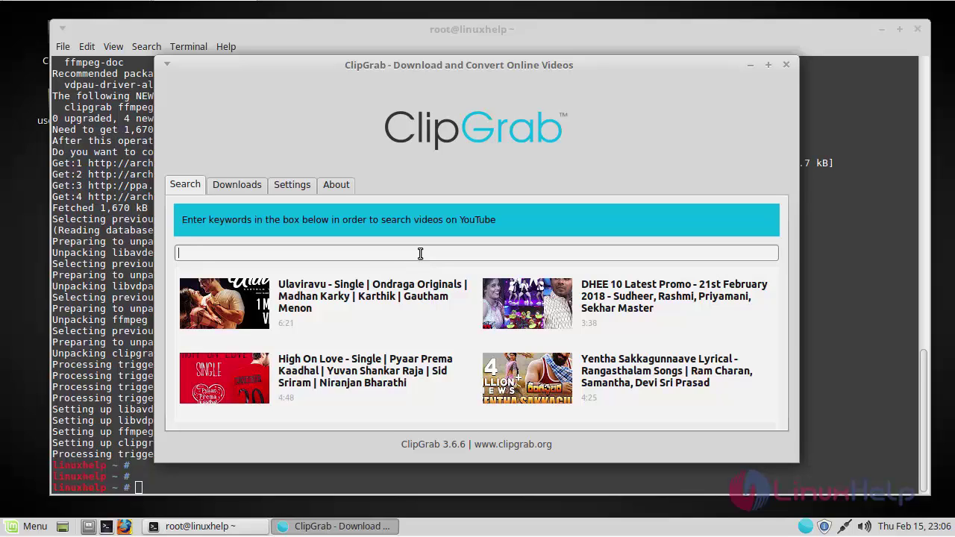
Search 'linuxhelp', pick 'How To Install Docker Compose on CentOS 7', and keep Original format with HD (720p).
{"action": "type", "text": "linuxhelp"}
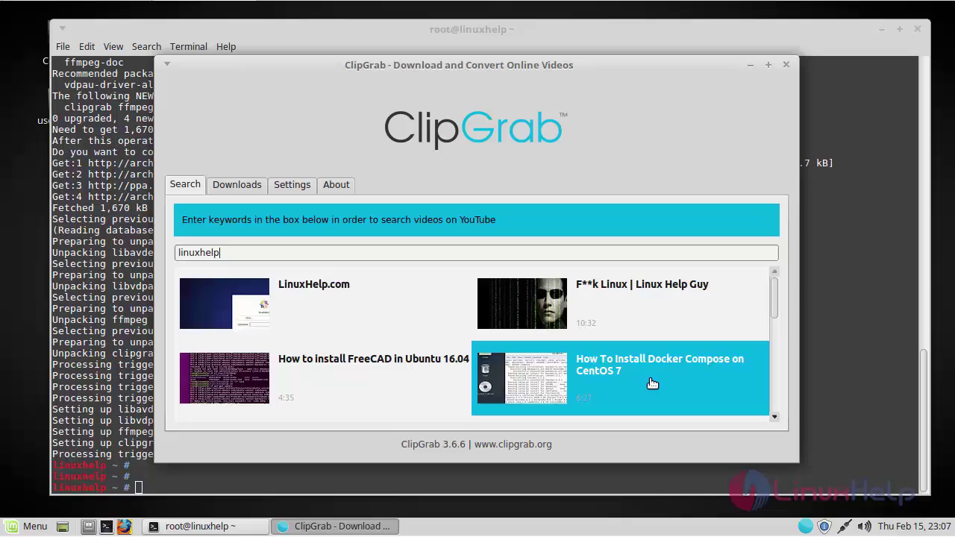
{"action": "left_click", "coordinate": [594, 384]}
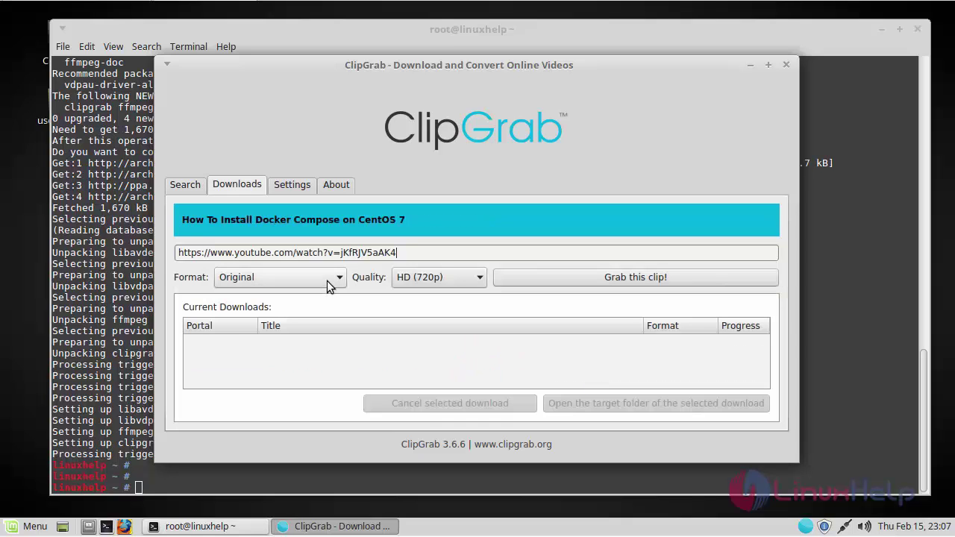
{"action": "left_click", "coordinate": [329, 287]}
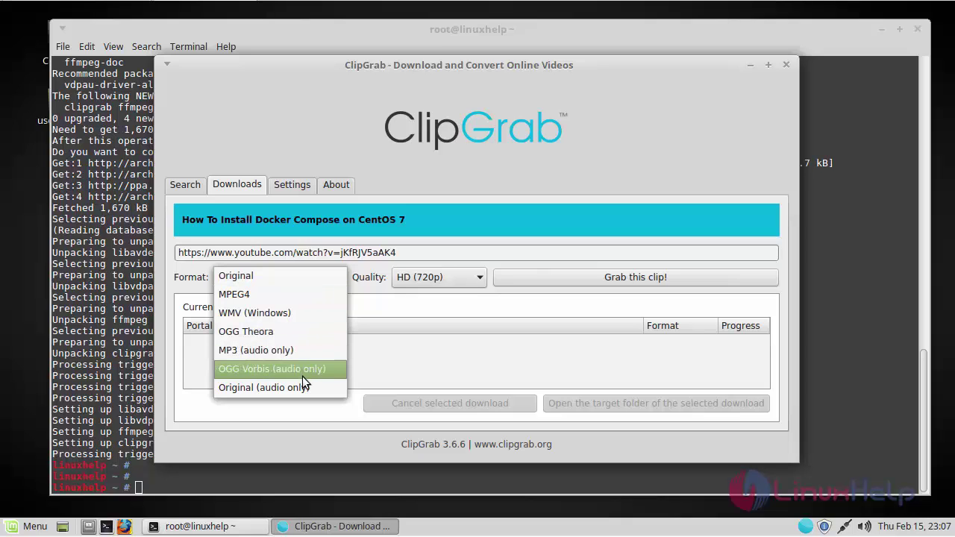
{"action": "left_click", "coordinate": [303, 279]}
{"action": "left_click", "coordinate": [445, 272]}
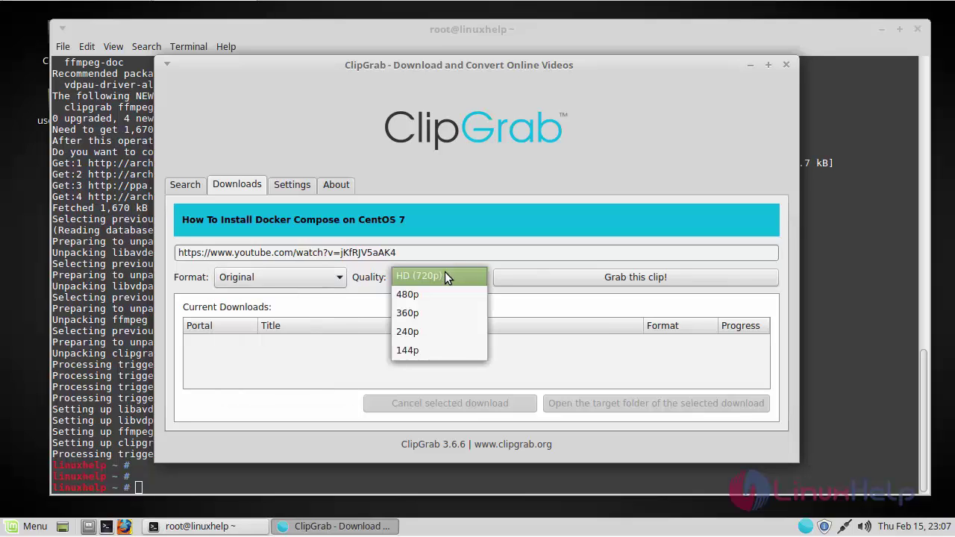
{"action": "left_click", "coordinate": [445, 276]}
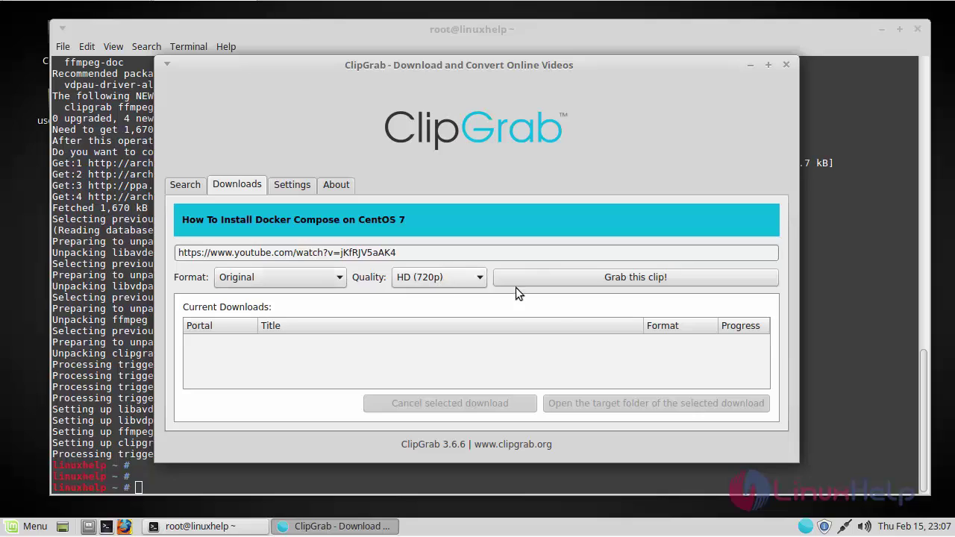
Grab the clip and save it into the Desktop folder.
{"action": "left_click", "coordinate": [571, 281]}
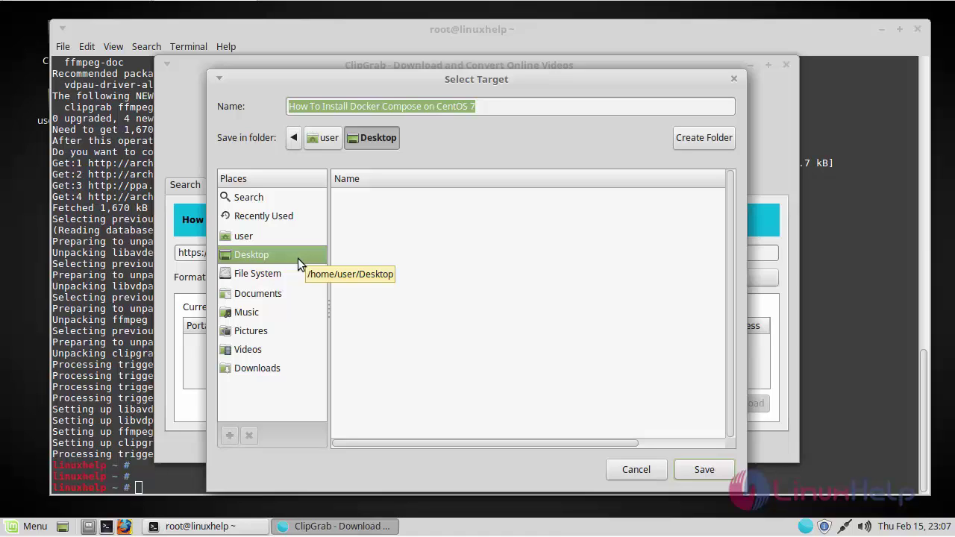
{"action": "left_click", "coordinate": [696, 470]}
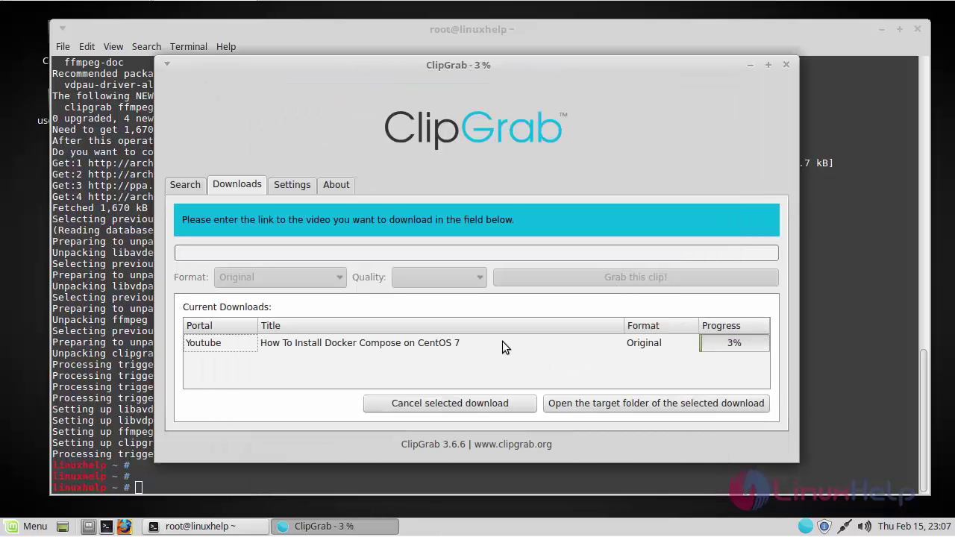
{"action": "mouse_move", "coordinate": [486, 348]}
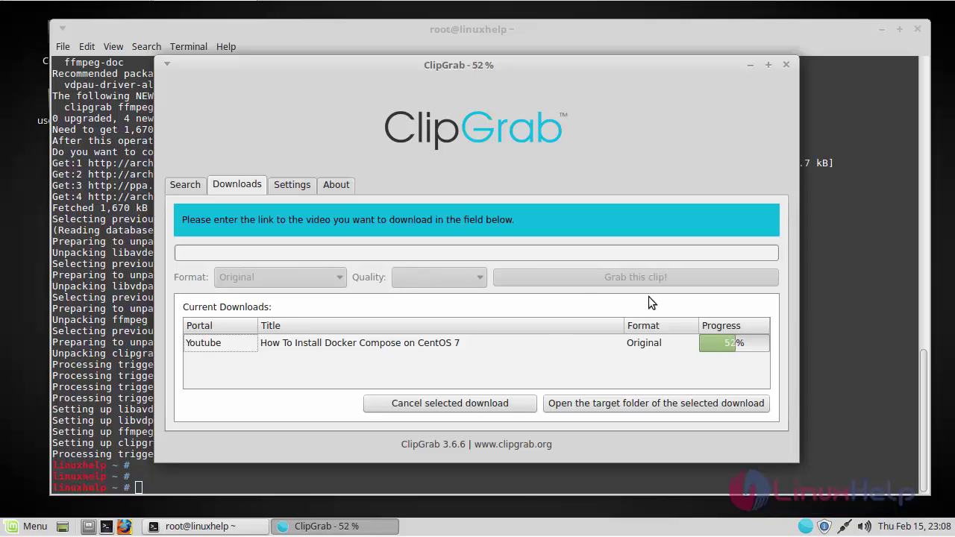
Look through the Settings Notifications, Proxy and Other options while it downloads, then return to Downloads.
{"action": "left_click", "coordinate": [291, 188]}
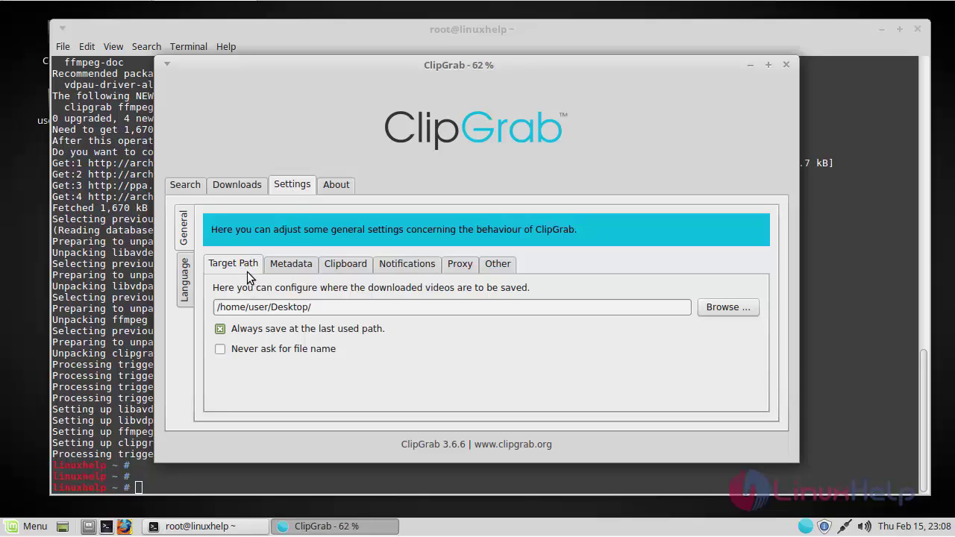
{"action": "left_click", "coordinate": [411, 264]}
{"action": "left_click", "coordinate": [457, 265]}
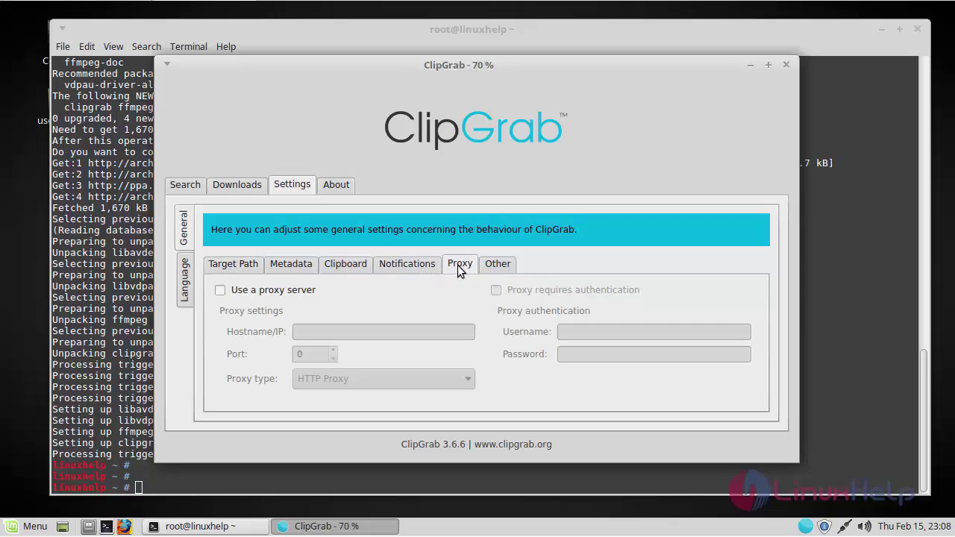
{"action": "left_click", "coordinate": [493, 264]}
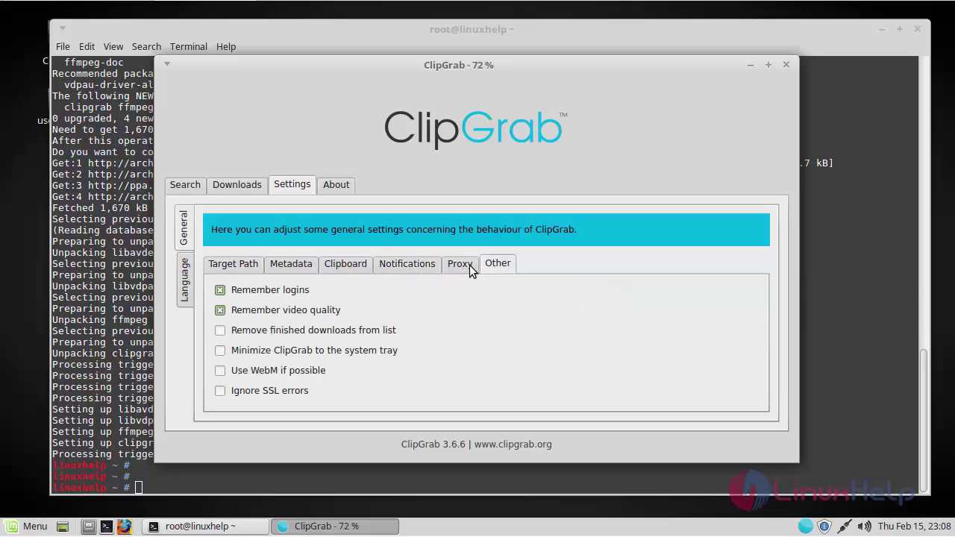
{"action": "left_click", "coordinate": [460, 264]}
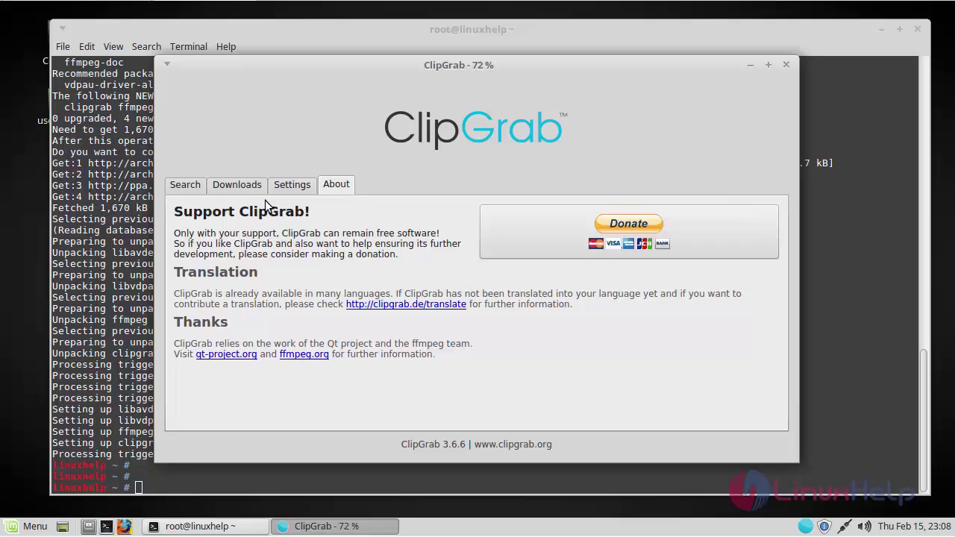
{"action": "left_click", "coordinate": [239, 185]}
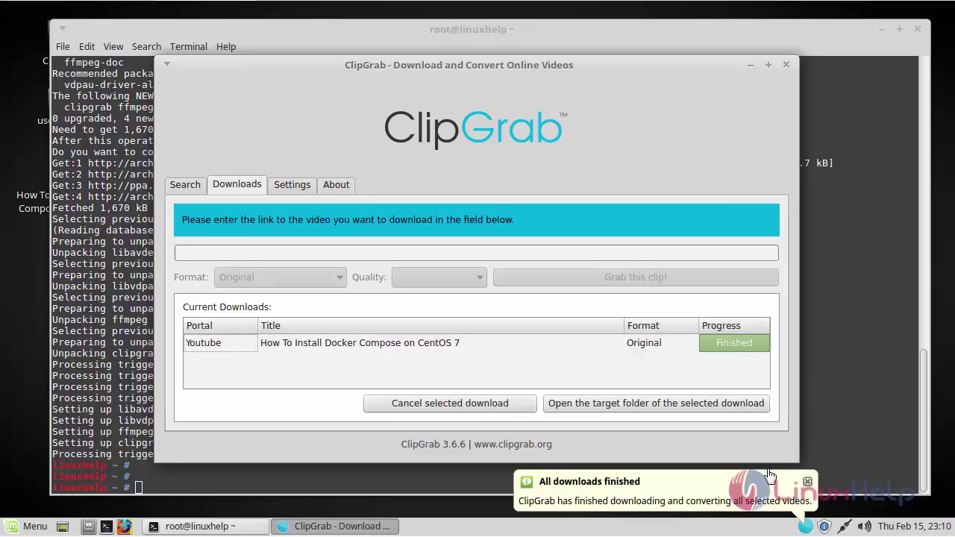
Dismiss the notice, minimize ClipGrab and the terminal to select the MP4 on the desktop, then restore ClipGrab.
{"action": "left_click", "coordinate": [690, 499]}
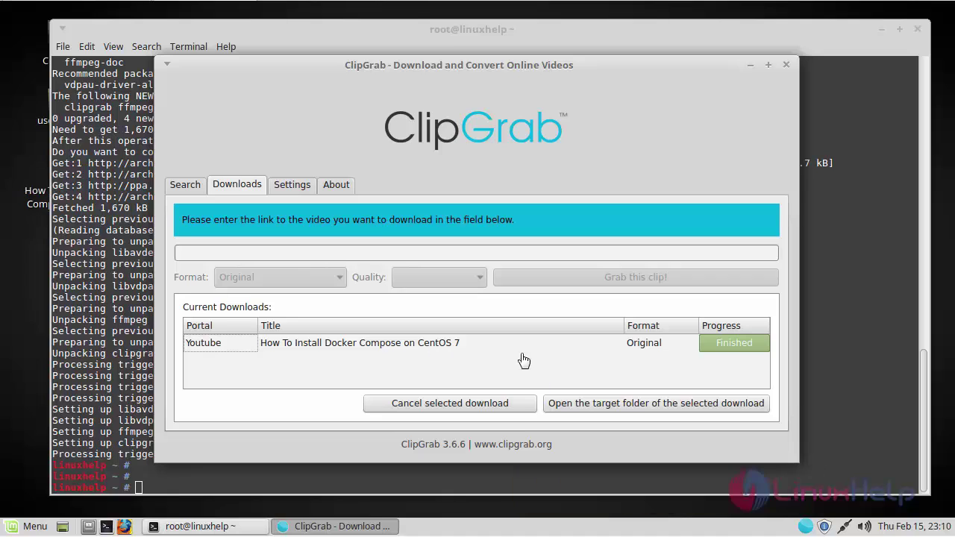
{"action": "left_click", "coordinate": [750, 66]}
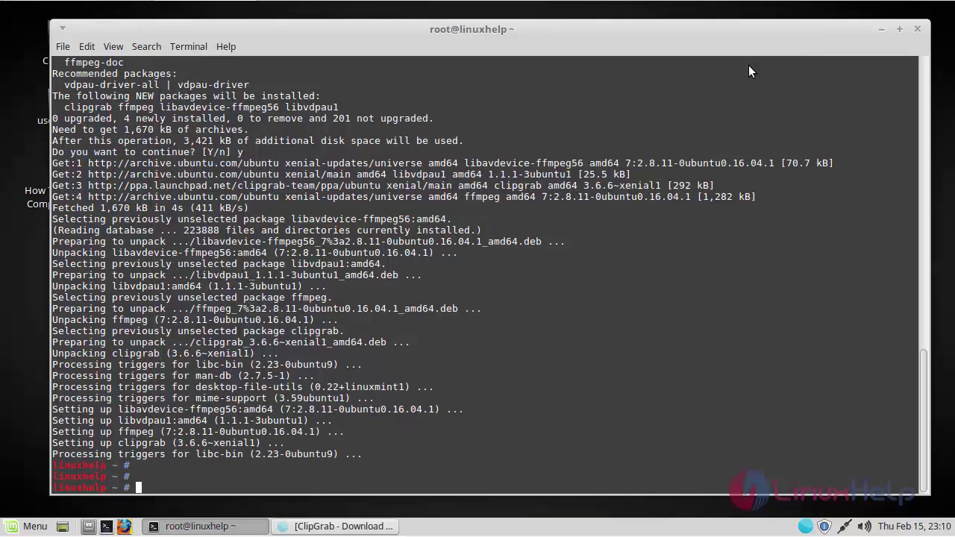
{"action": "left_click", "coordinate": [882, 29]}
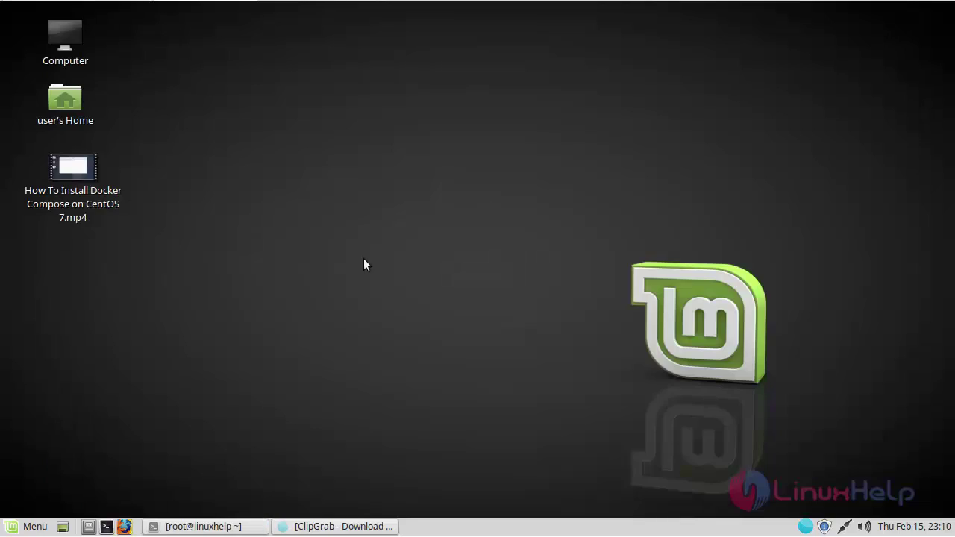
{"action": "left_click", "coordinate": [84, 170]}
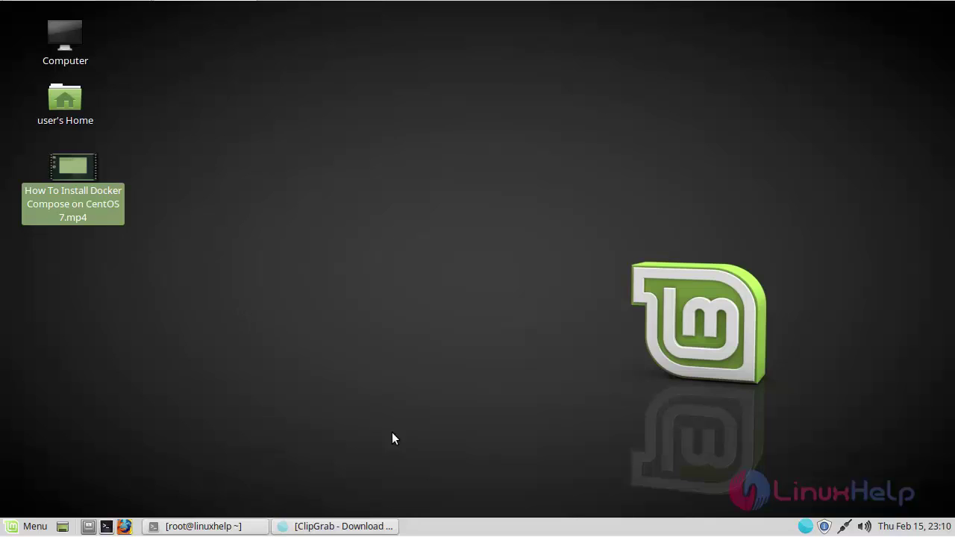
{"action": "left_click", "coordinate": [352, 526]}
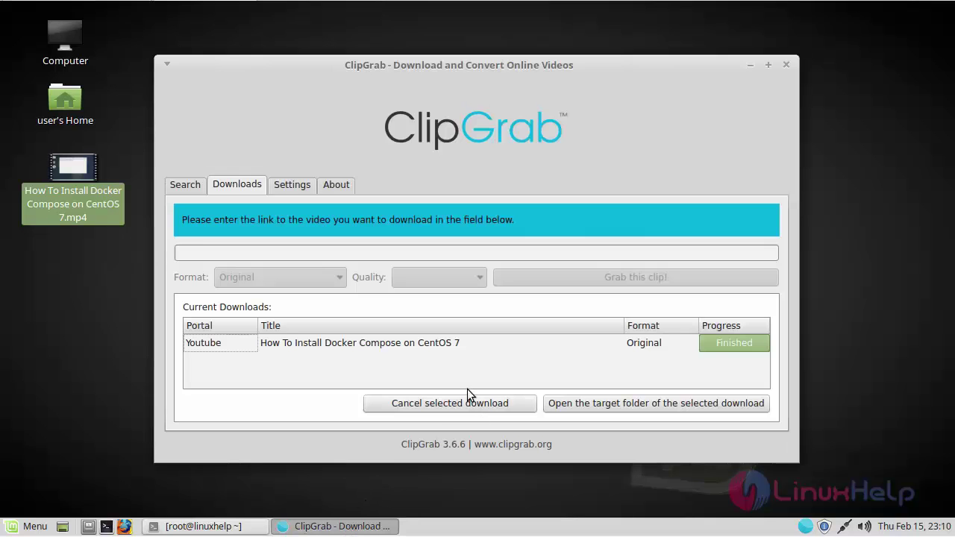